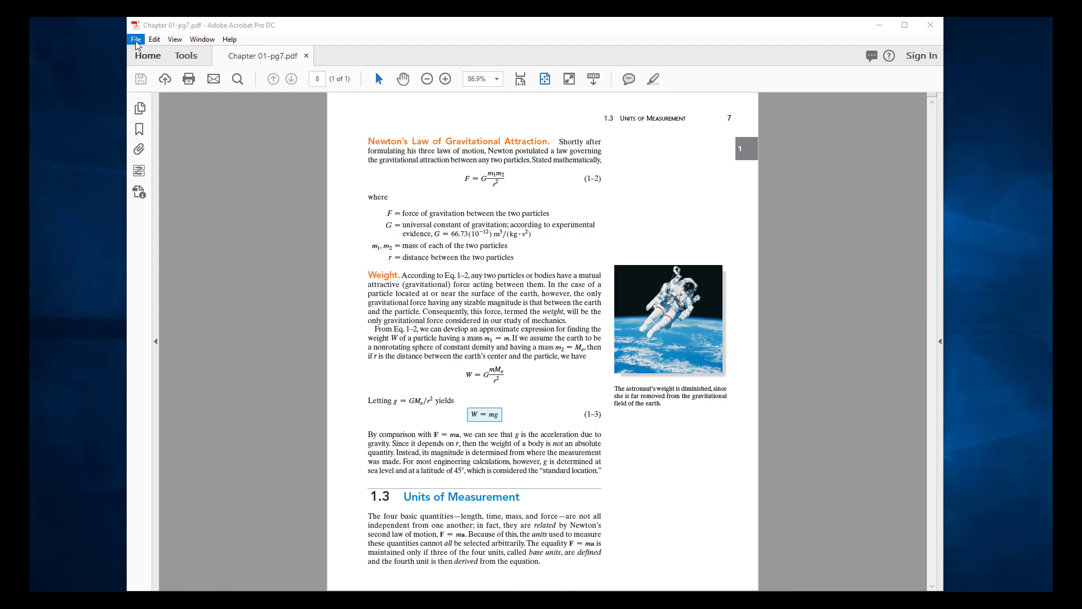
Start exporting Chapter 01-pg7.pdf to a TIFF image through File > Export To > Image
{"action": "left_click", "coordinate": [136, 40]}
{"action": "mouse_move", "coordinate": [186, 142]}
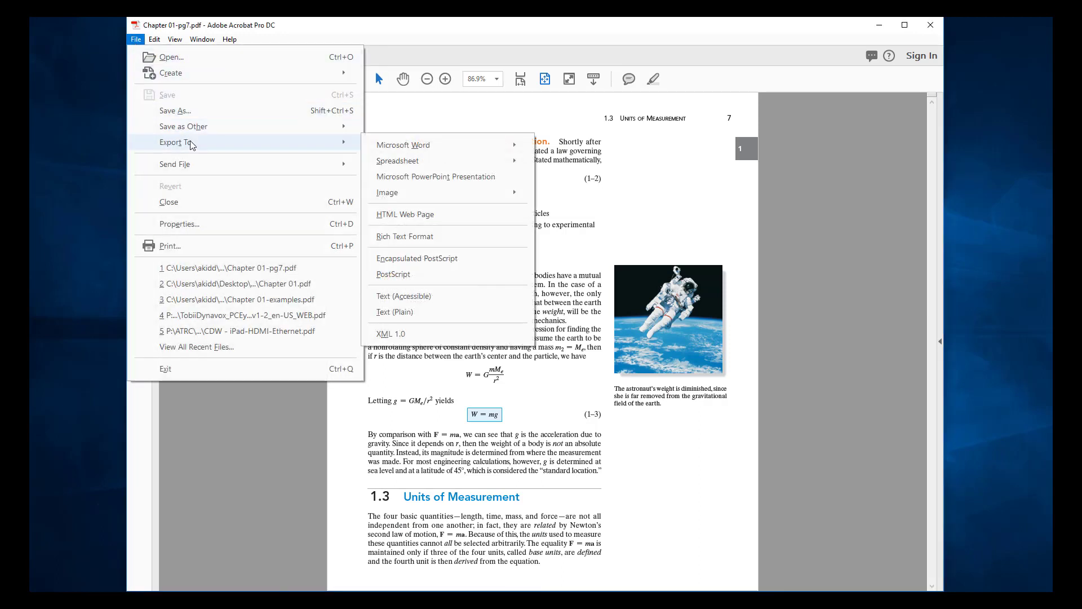
{"action": "mouse_move", "coordinate": [440, 200]}
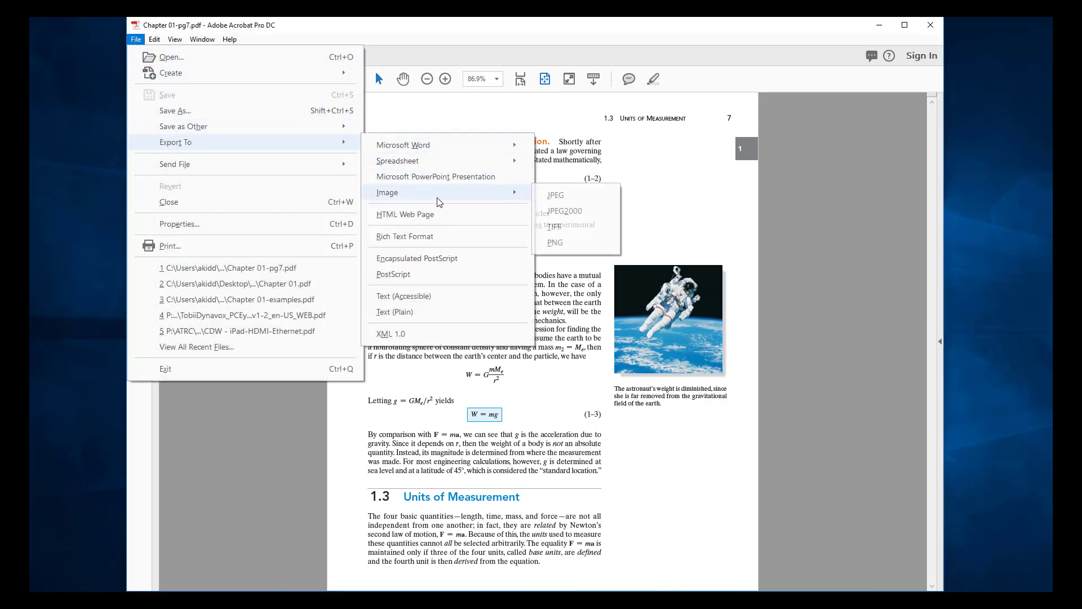
Save Chapter 01-pg7.tif as a TIFF with Monochrome colorspace and 600 pixels/inch resolution
{"action": "left_click", "coordinate": [576, 230]}
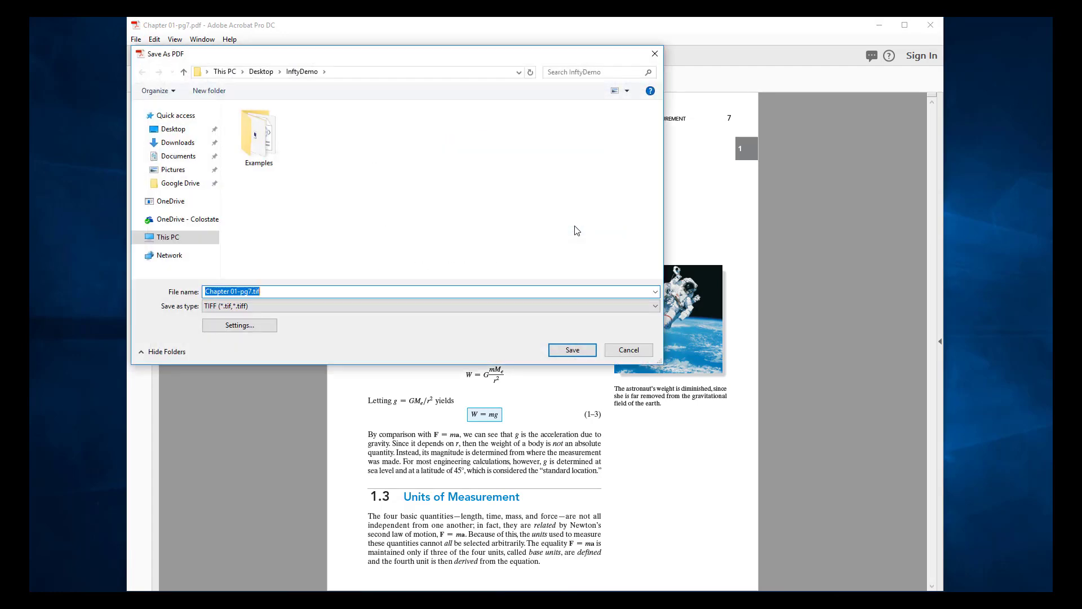
{"action": "left_click", "coordinate": [266, 323]}
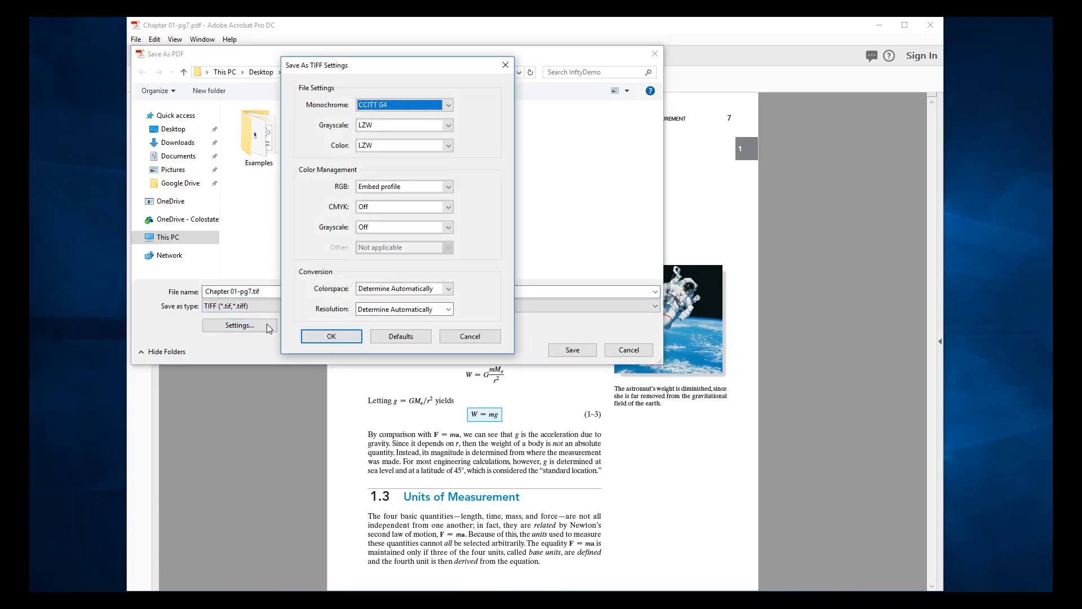
{"action": "left_click", "coordinate": [450, 290]}
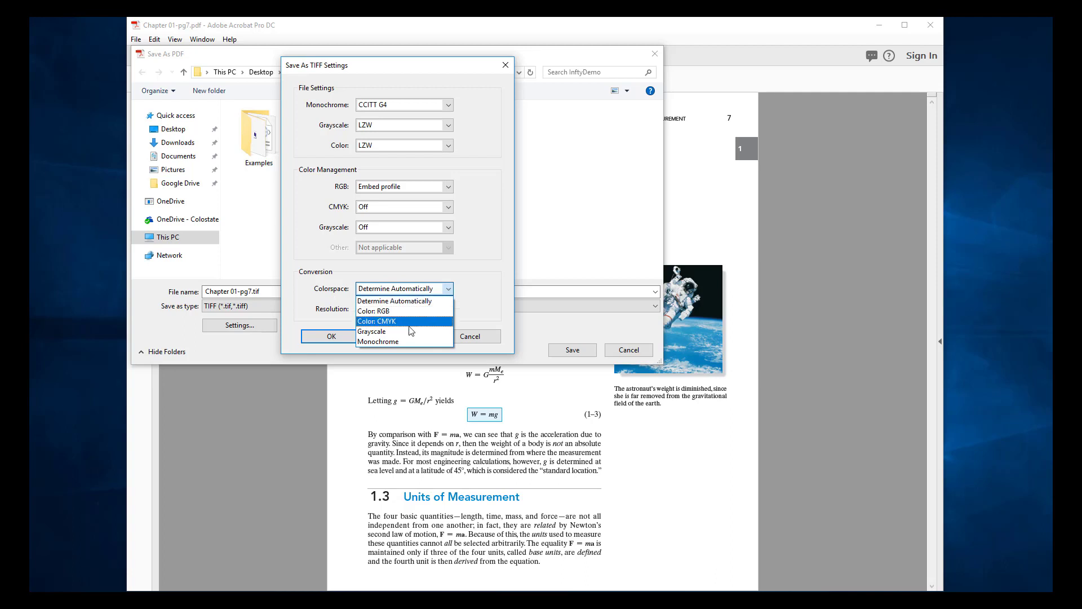
{"action": "left_click", "coordinate": [407, 343]}
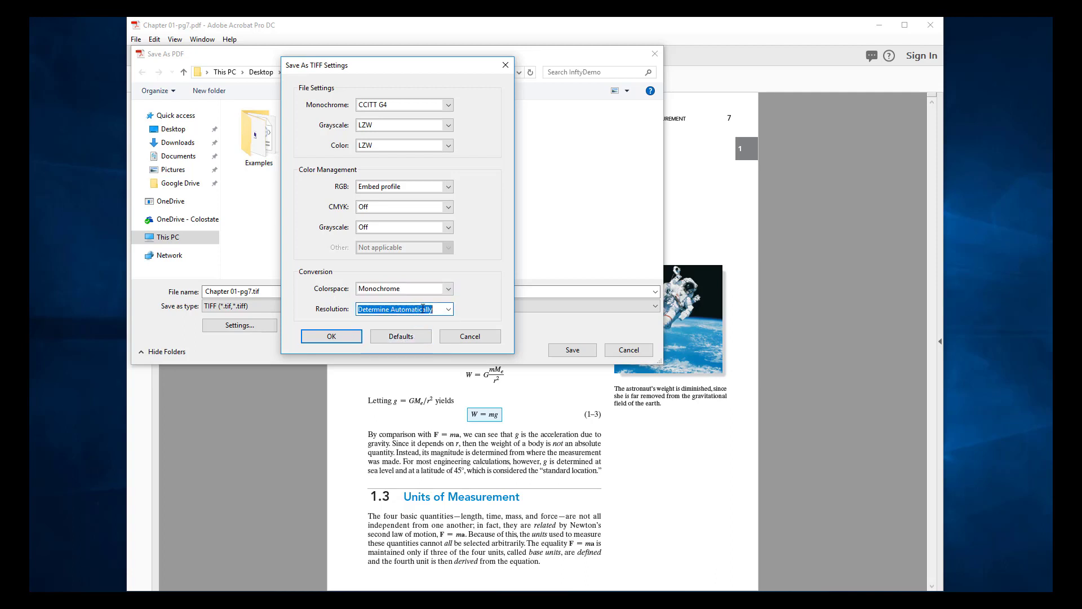
{"action": "left_click", "coordinate": [449, 310]}
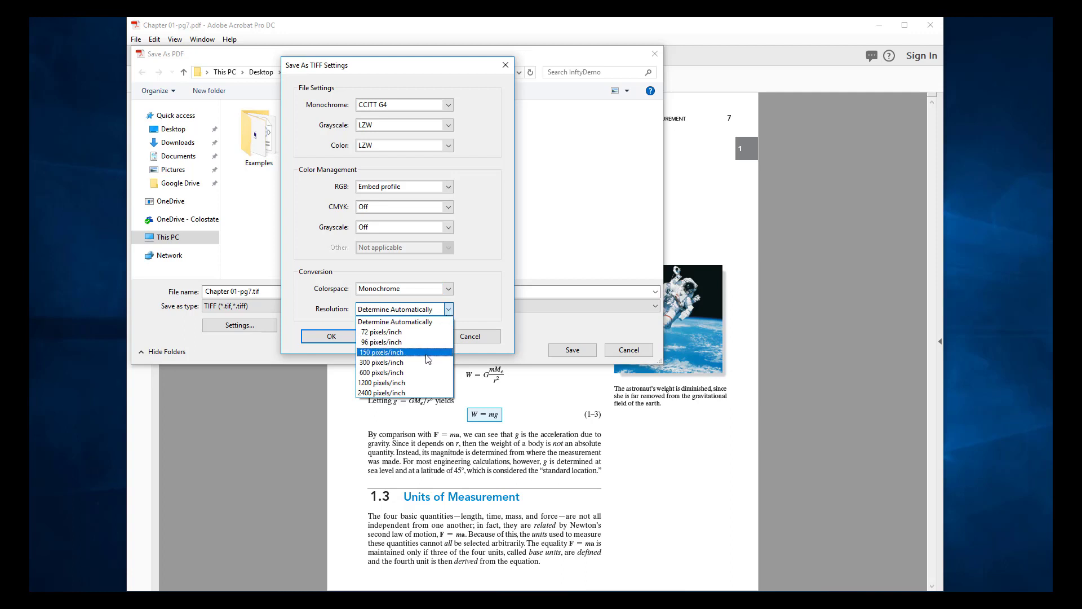
{"action": "left_click", "coordinate": [420, 373]}
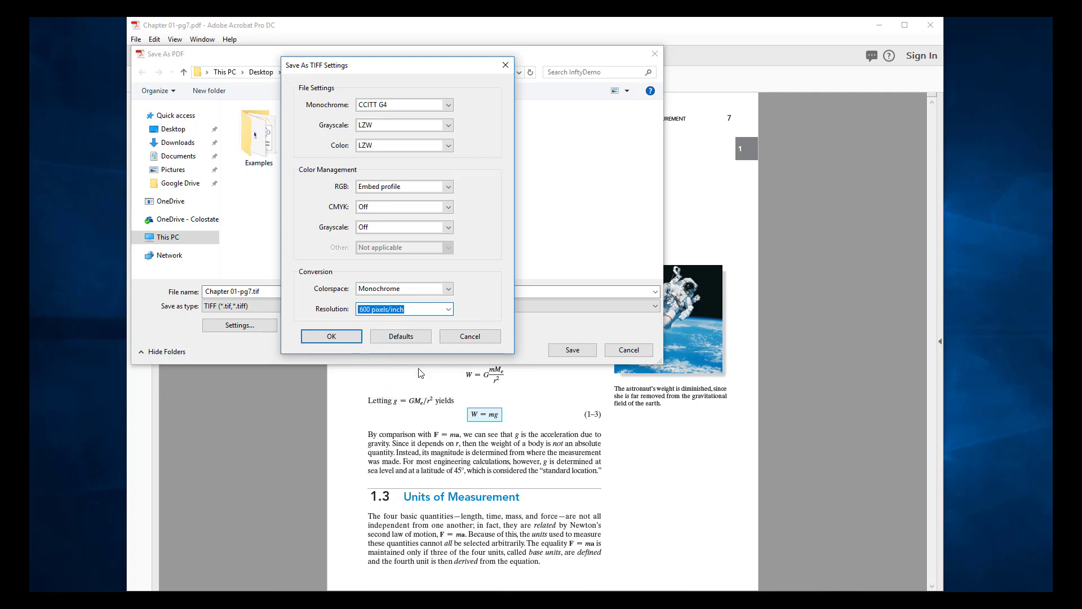
{"action": "left_click", "coordinate": [337, 337]}
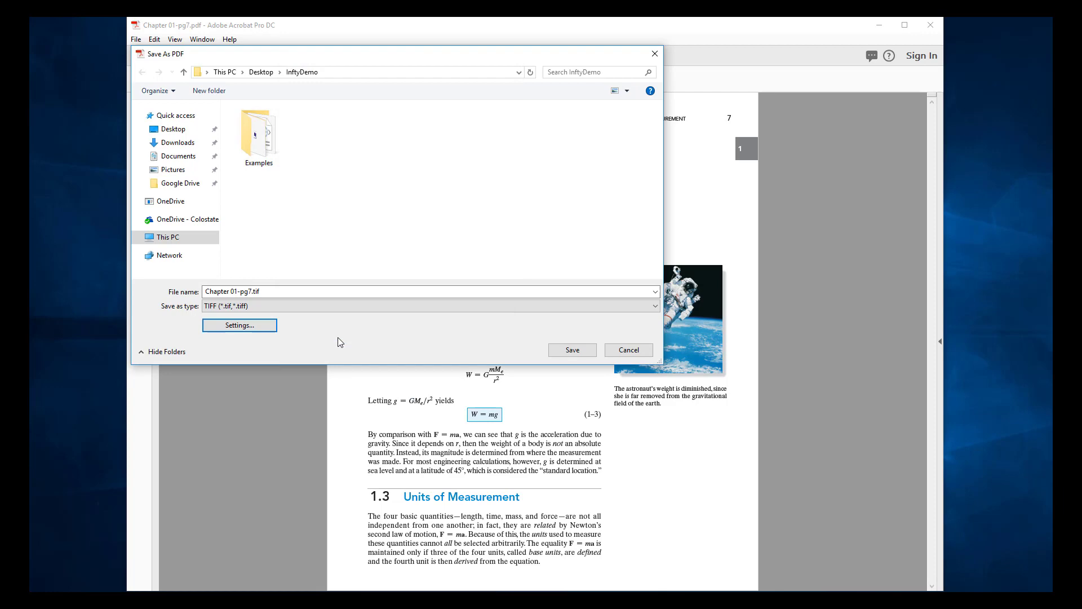
{"action": "left_click", "coordinate": [563, 348]}
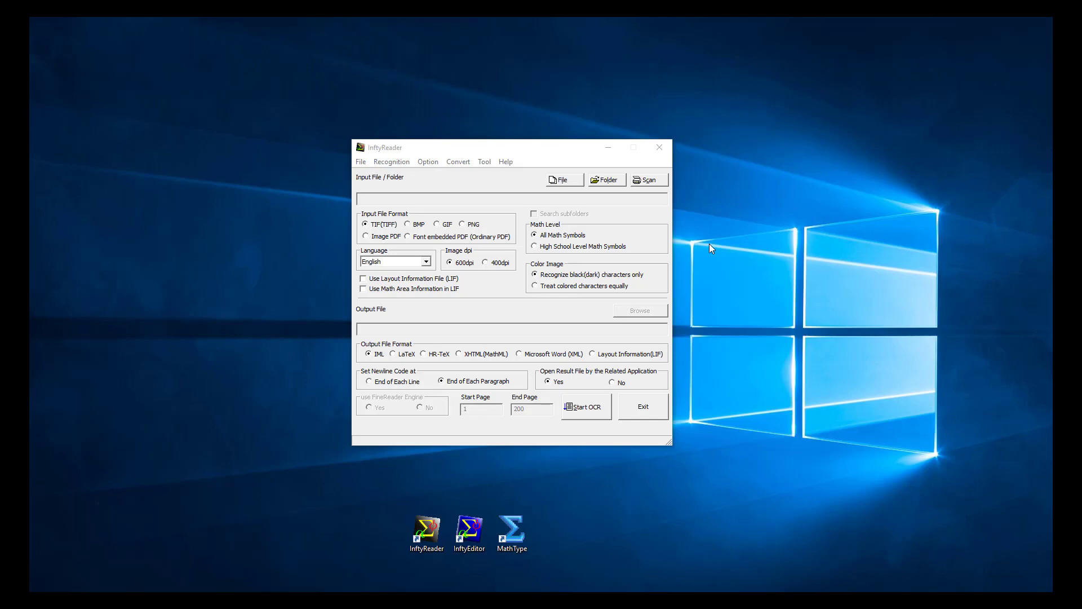
Load Chapter 01-pg7.tif as InftyReader's input image and run OCR on it
{"action": "left_click", "coordinate": [561, 181]}
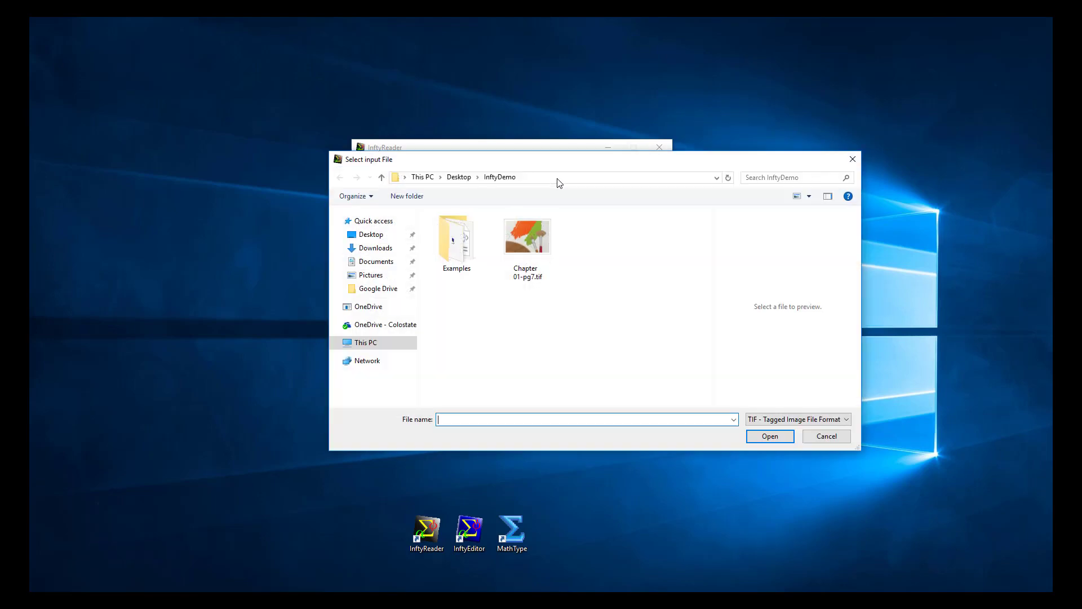
{"action": "left_click", "coordinate": [533, 250]}
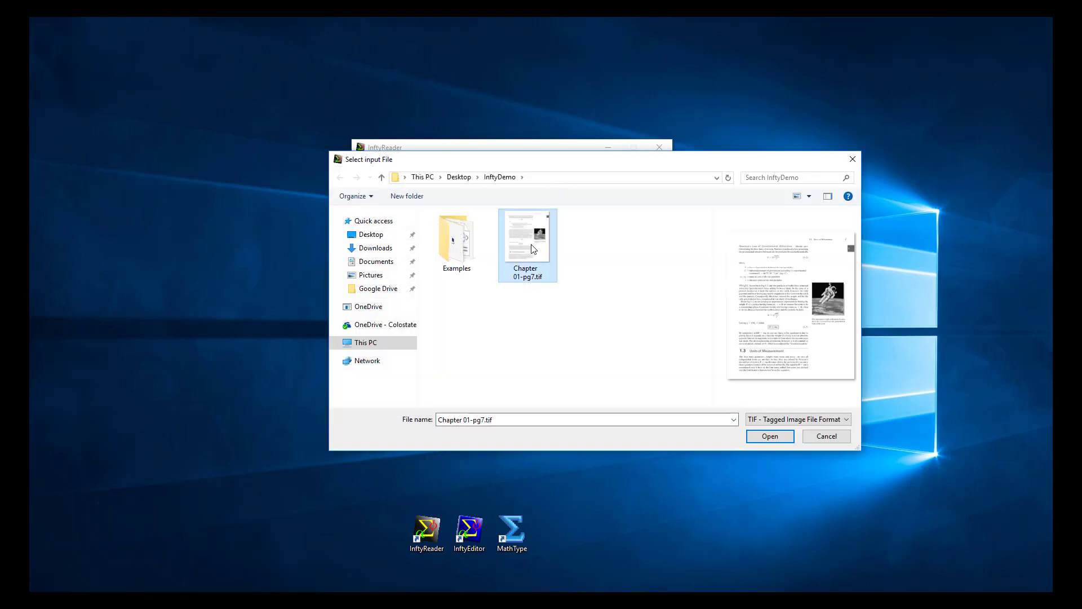
{"action": "left_click", "coordinate": [770, 436]}
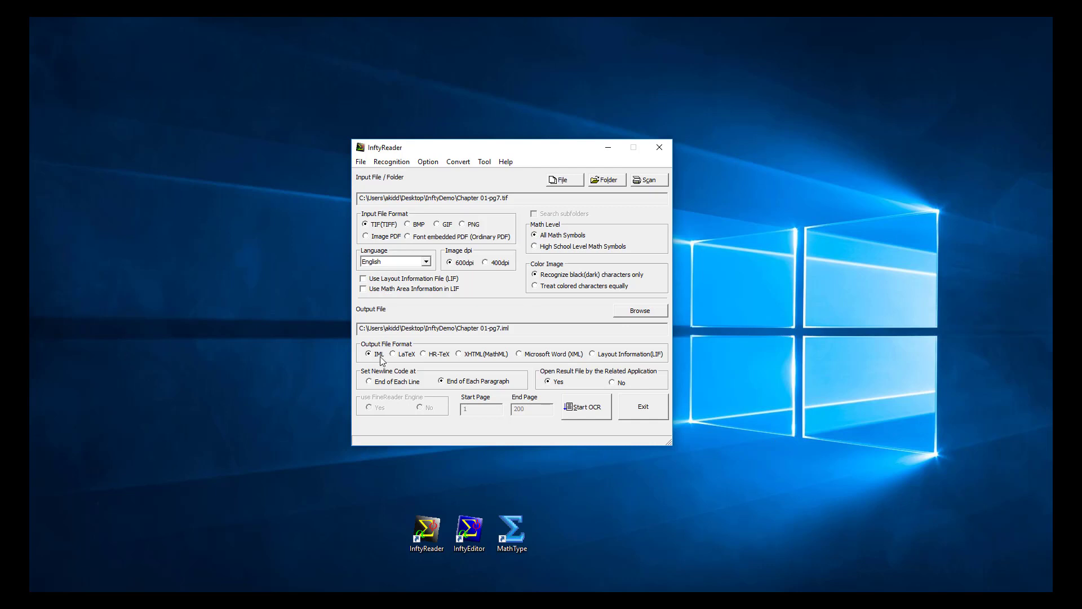
{"action": "left_click", "coordinate": [581, 416]}
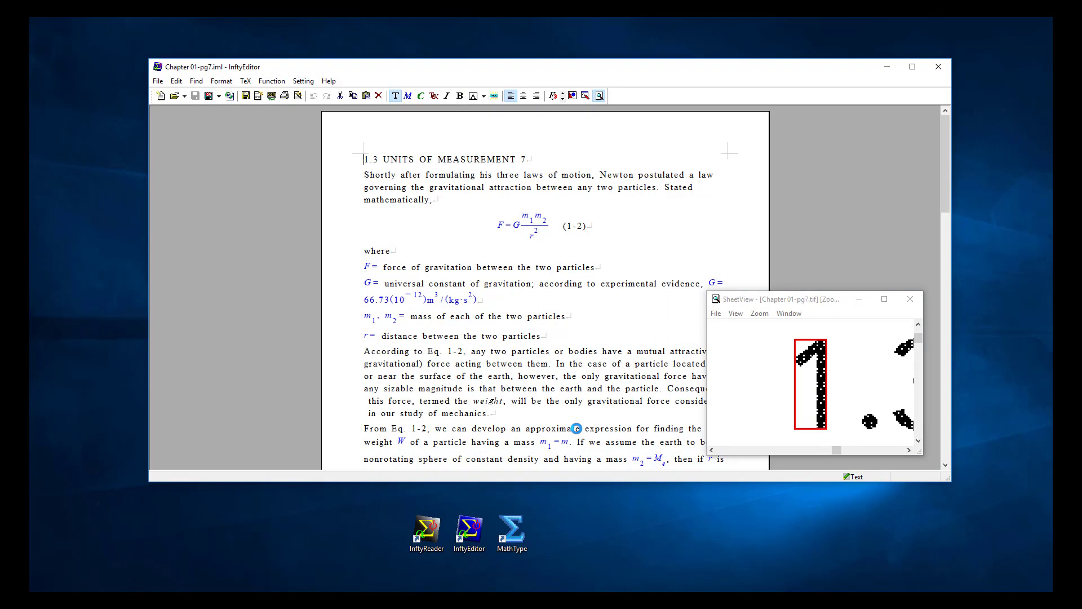
Export the recognised page as Word2007 file Chapter 01-pg7.xml and open the result
{"action": "left_click", "coordinate": [164, 82]}
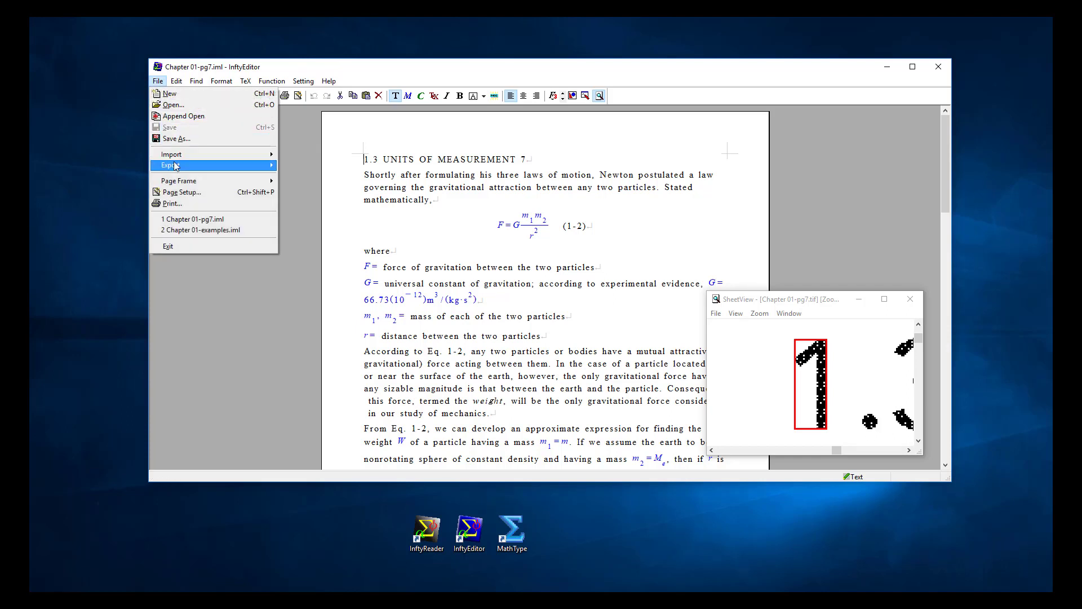
{"action": "mouse_move", "coordinate": [175, 165]}
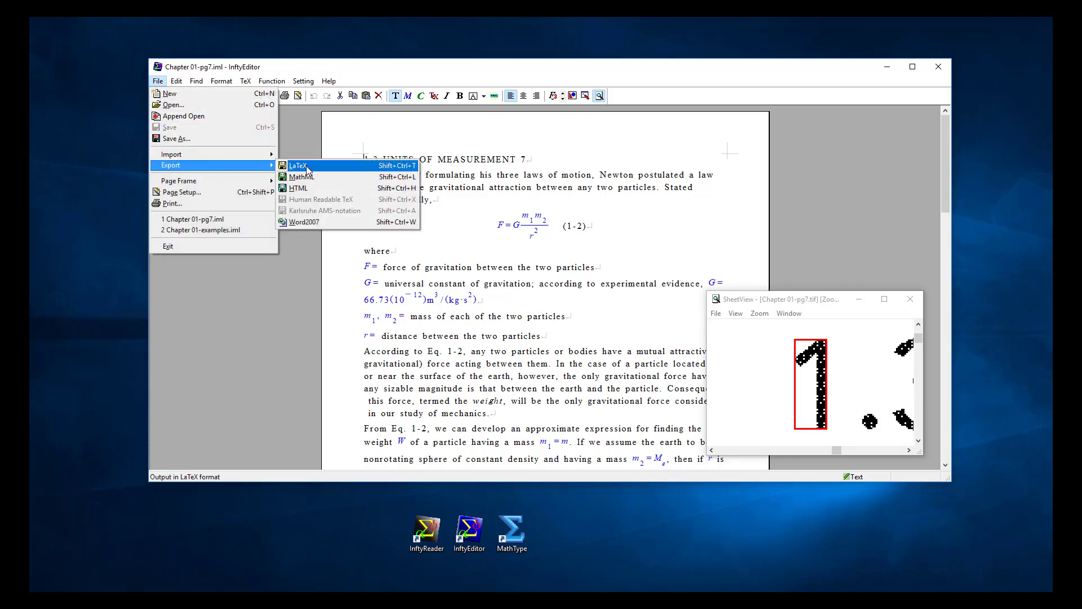
{"action": "left_click", "coordinate": [340, 223]}
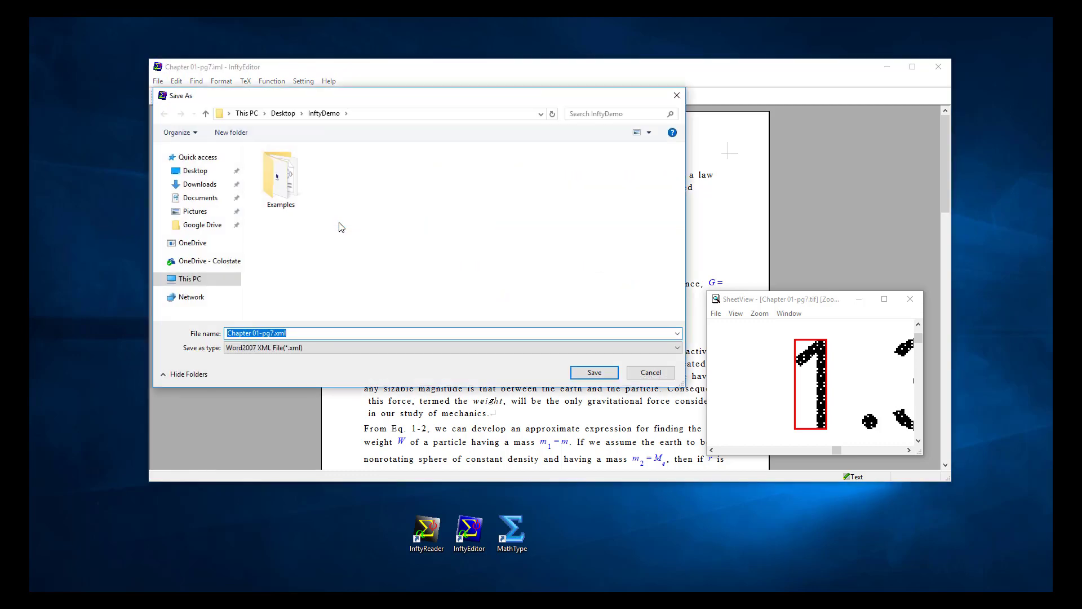
{"action": "left_click", "coordinate": [598, 375]}
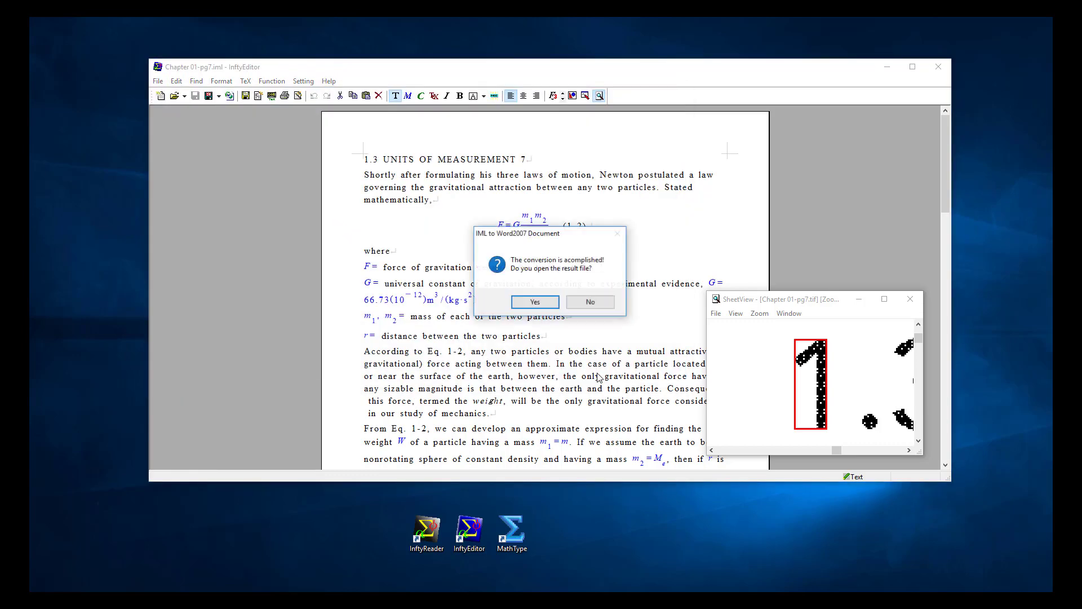
{"action": "left_click", "coordinate": [537, 303]}
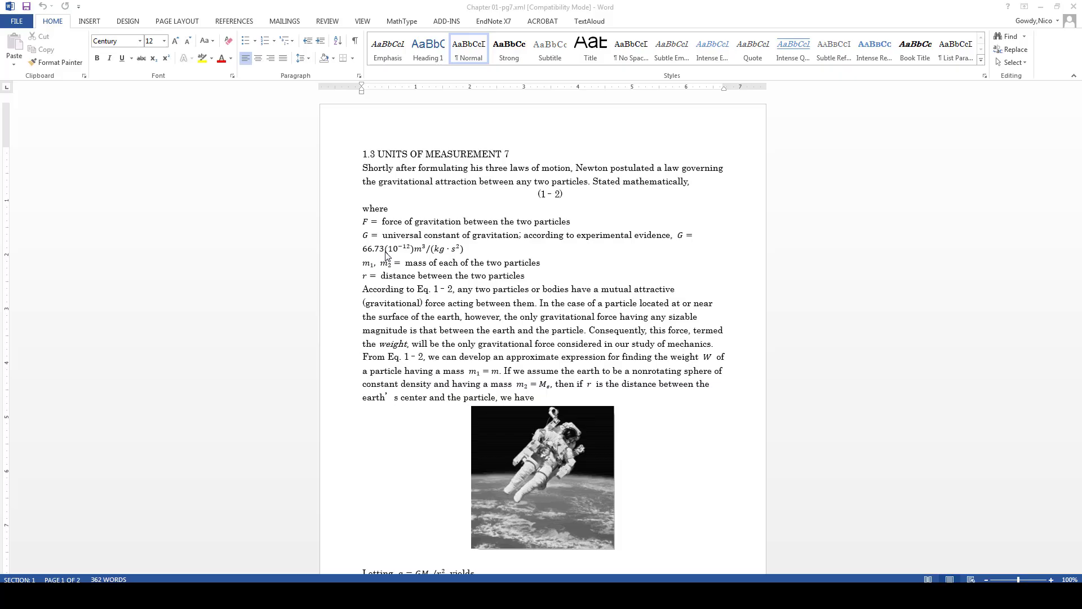
Save the document as Word Document Chapter 01-pg7.docx in the ATHES Infty folder, accepting the format upgrade
{"action": "left_click", "coordinate": [16, 25]}
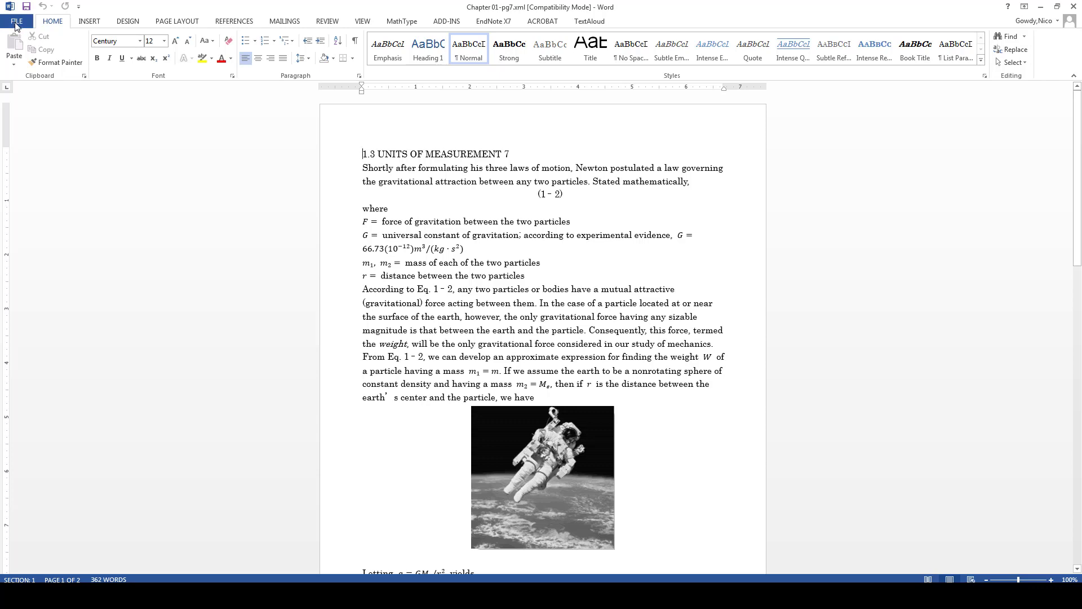
{"action": "left_click", "coordinate": [36, 133]}
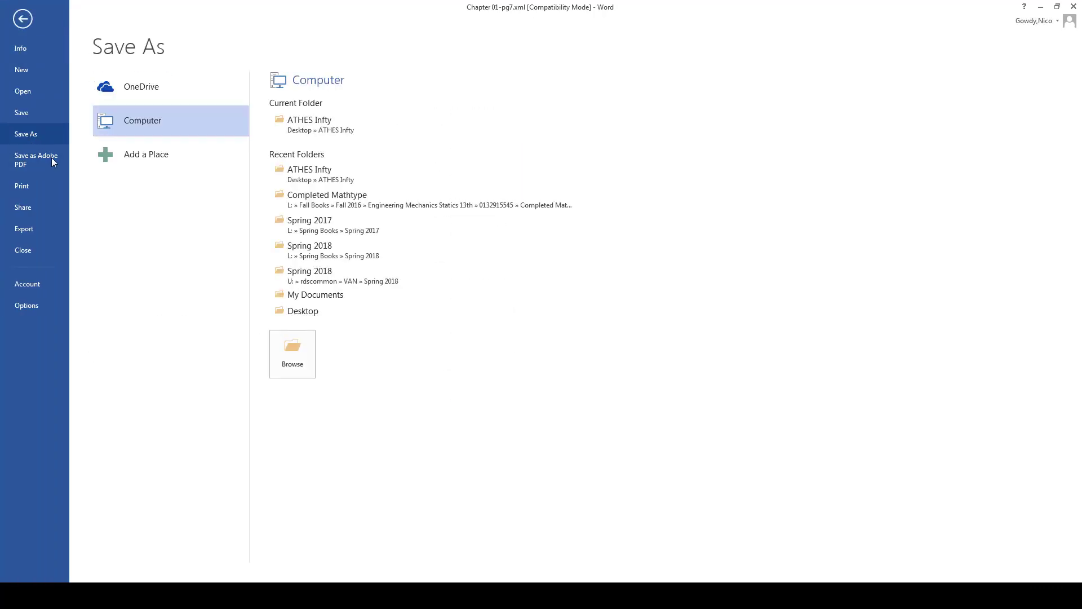
{"action": "left_click", "coordinate": [364, 136]}
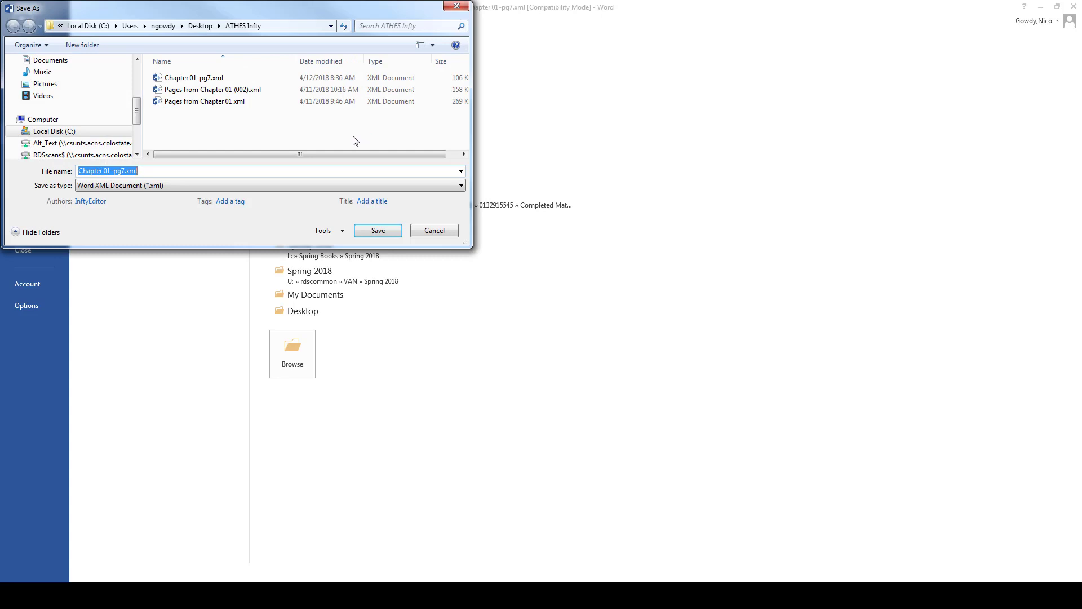
{"action": "left_click", "coordinate": [293, 186]}
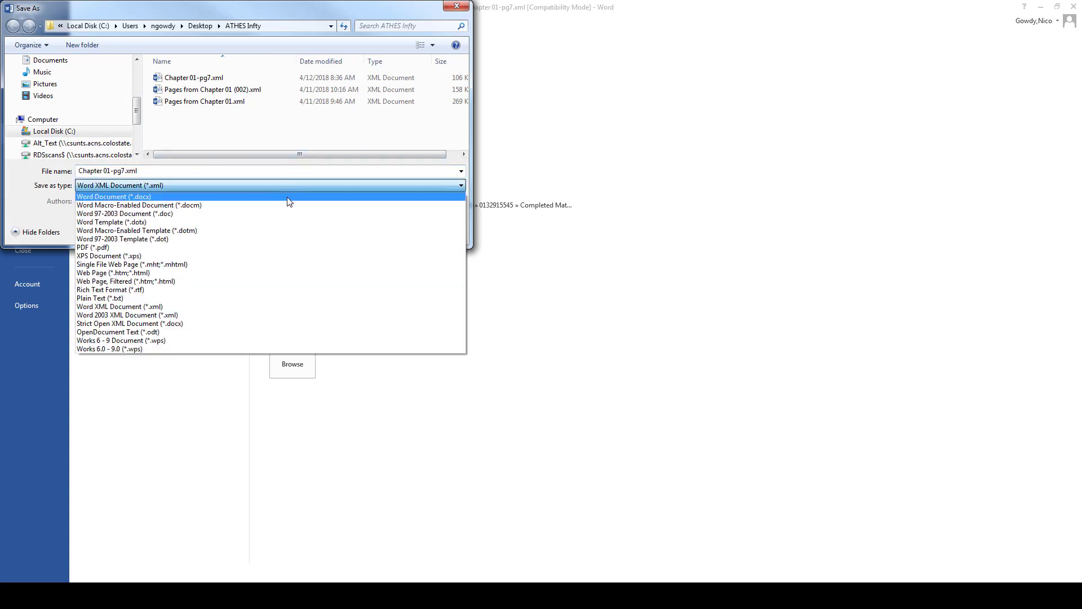
{"action": "left_click", "coordinate": [290, 197]}
{"action": "left_click", "coordinate": [377, 271]}
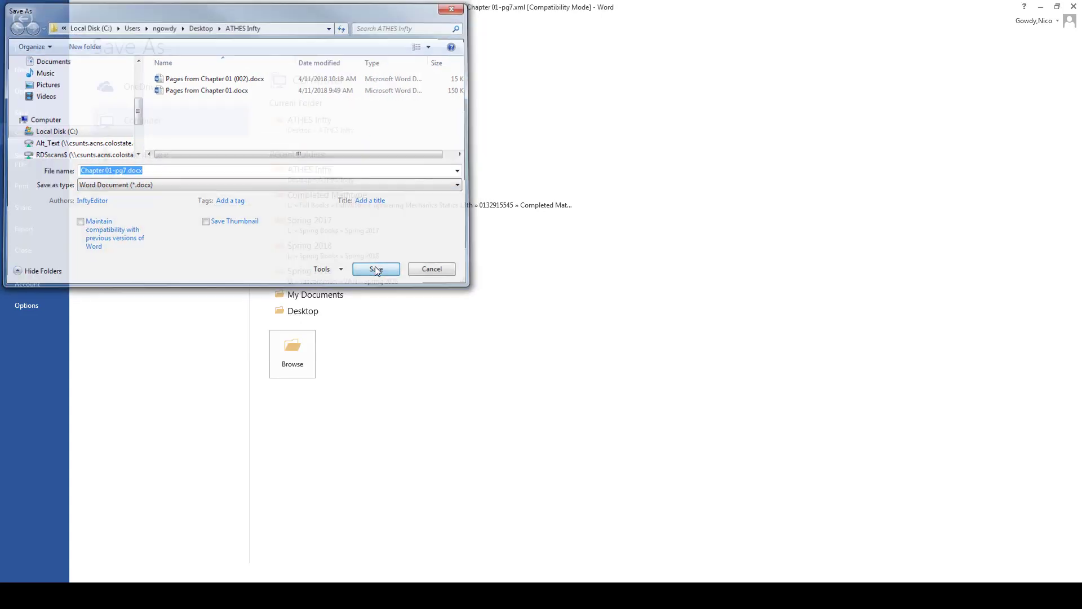
{"action": "left_click", "coordinate": [573, 325]}
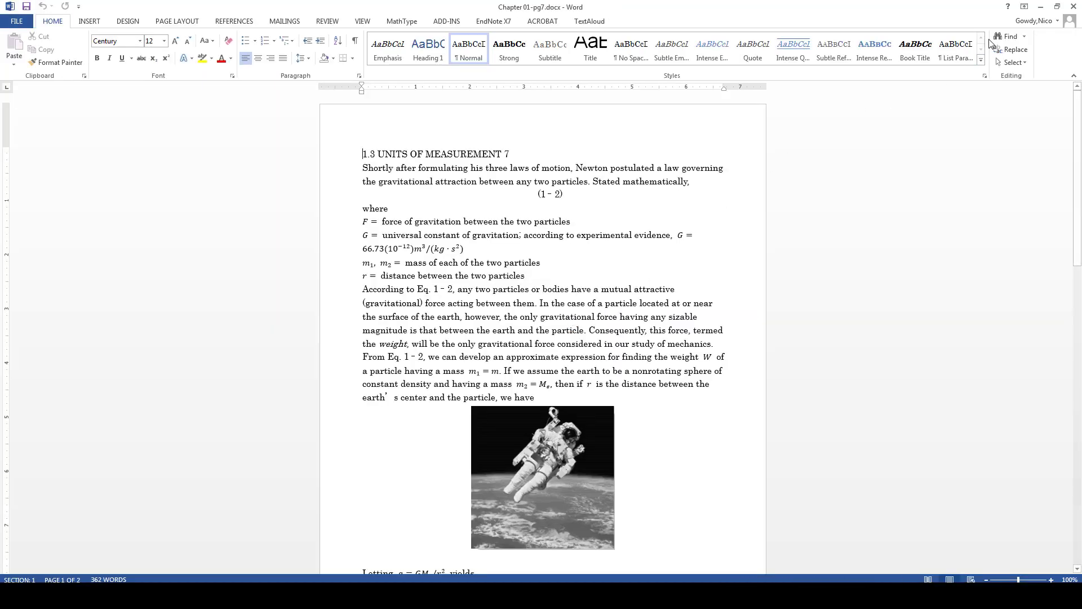
Dock Word beside the PDF and add 'Newton's Law of Gravitational Attraction.' under the 1.3 heading
{"action": "left_click", "coordinate": [1057, 6]}
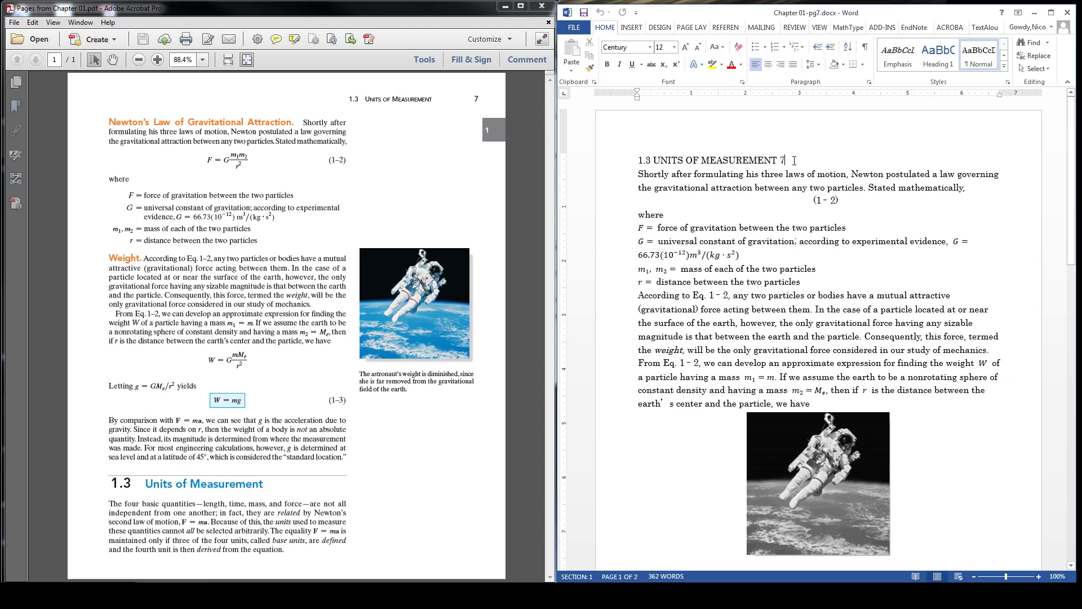
{"action": "key", "text": "Return"}
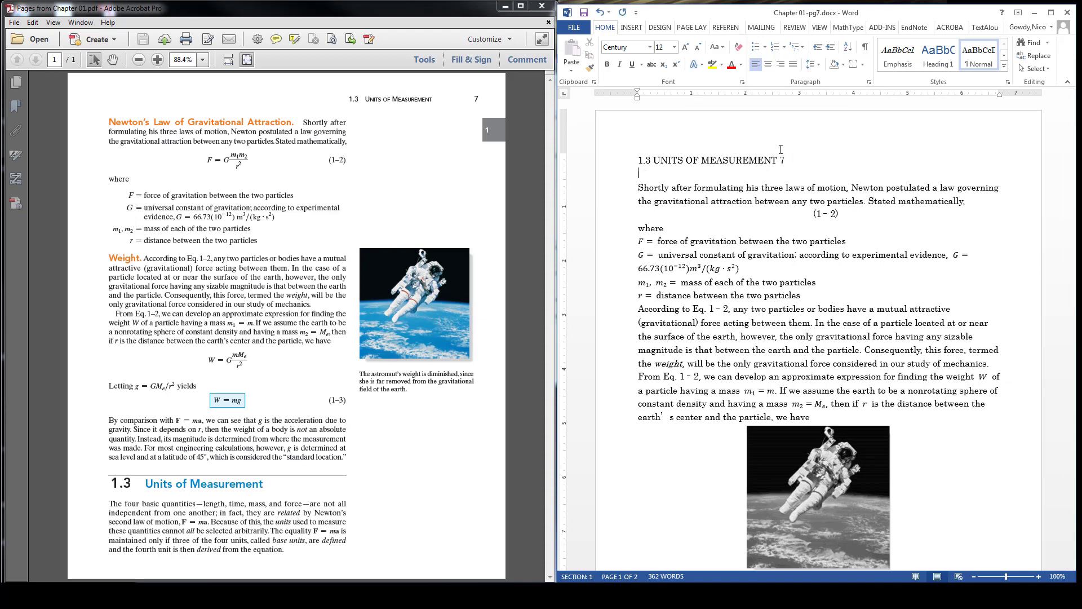
{"action": "type", "text": "Newton's Law of Gra"}
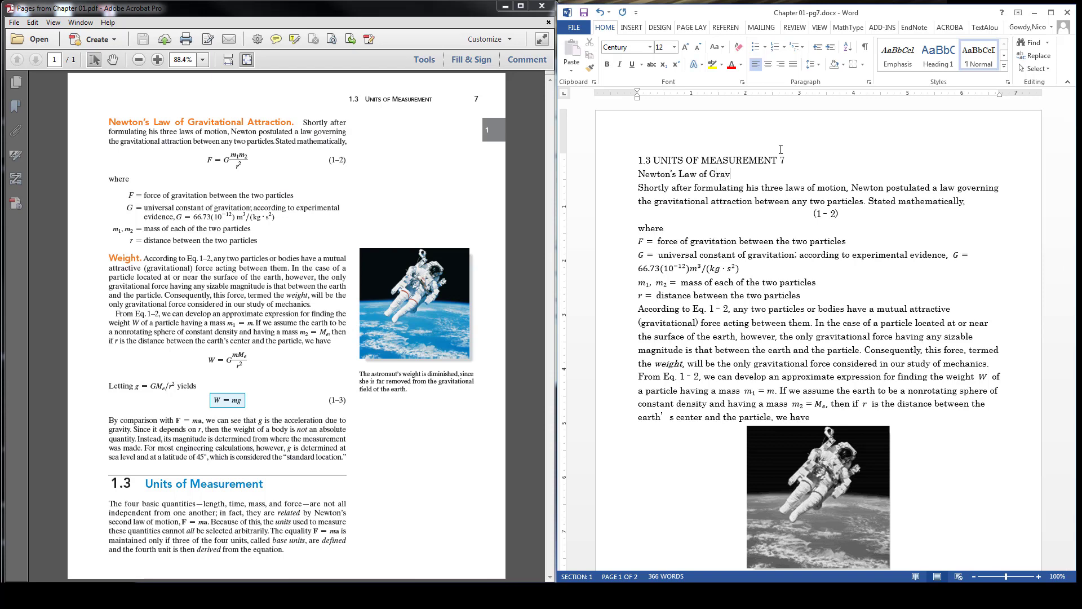
{"action": "type", "text": "vitational Attraction."}
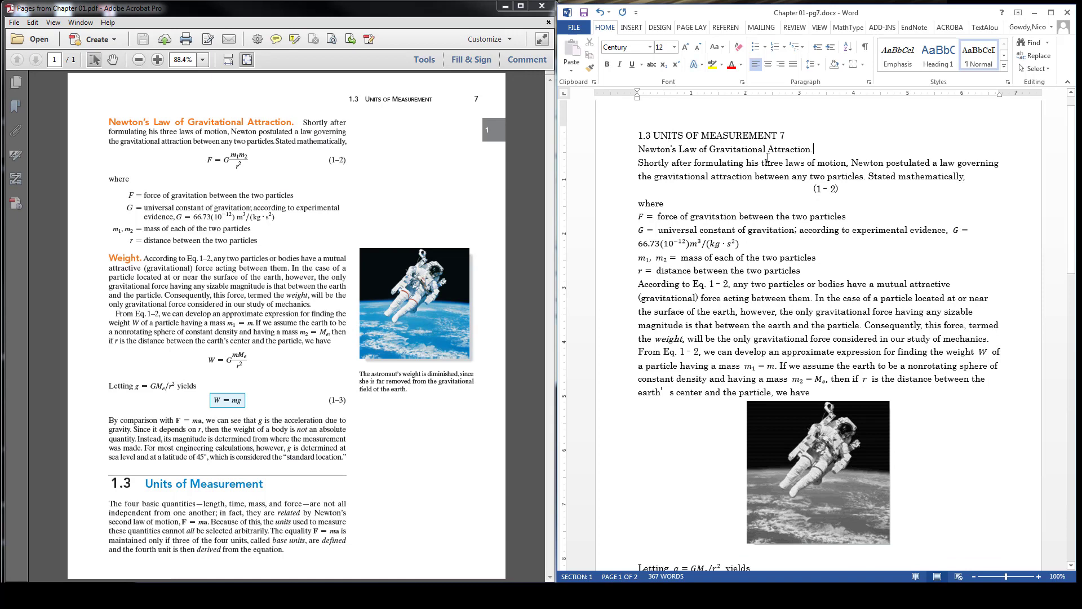
{"action": "scroll", "coordinate": [767, 159], "scroll_direction": "down", "scroll_amount": 2}
{"action": "scroll", "coordinate": [767, 159], "scroll_direction": "down", "scroll_amount": 4}
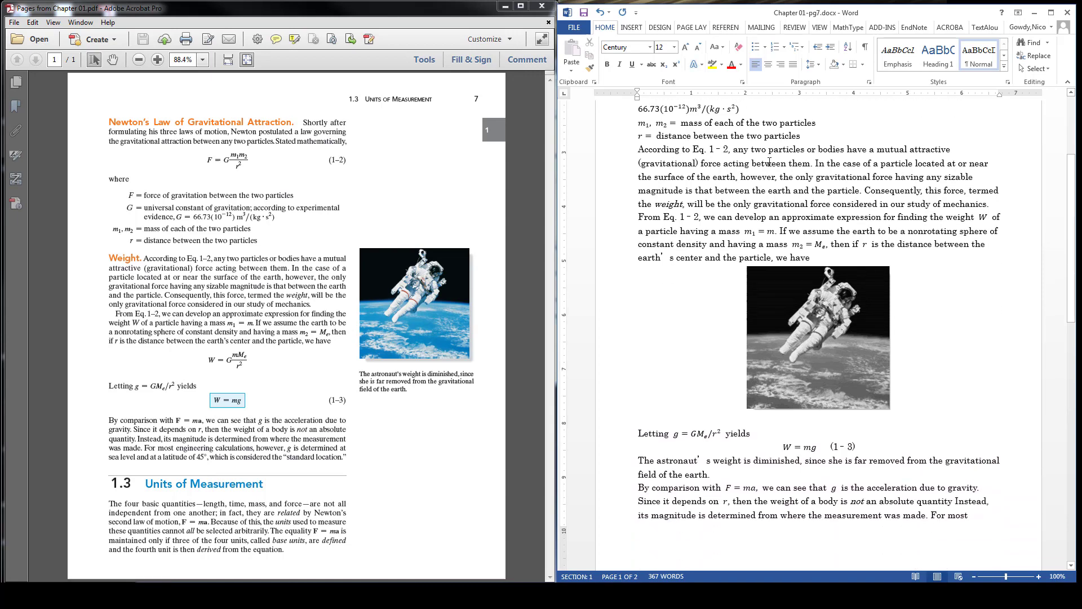
Delete the astronaut picture and its caption paragraph, checking the caption against the PDF
{"action": "left_click", "coordinate": [795, 323]}
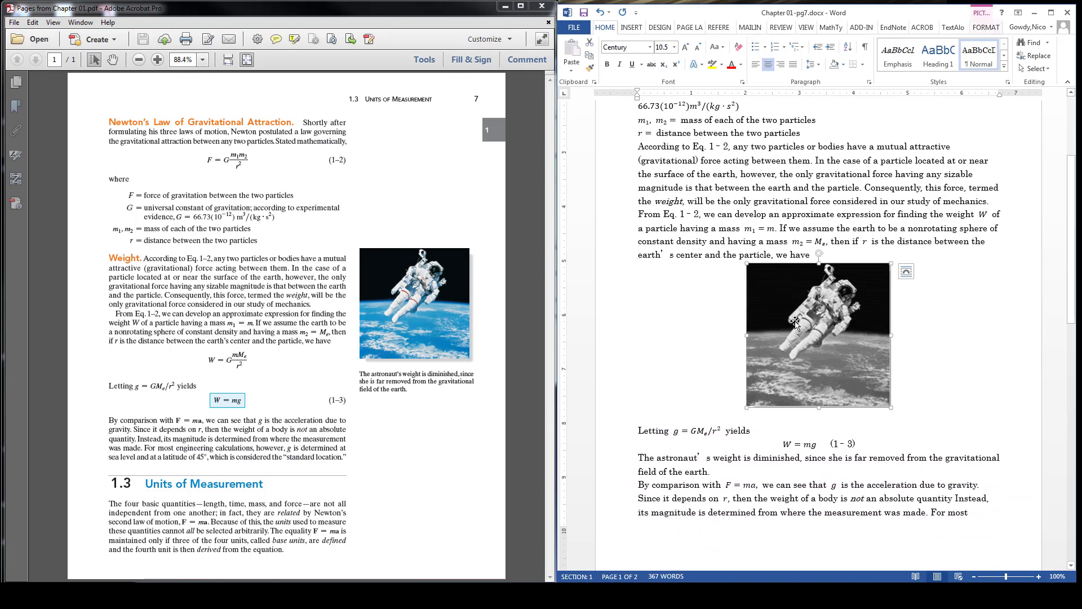
{"action": "key", "text": "Delete"}
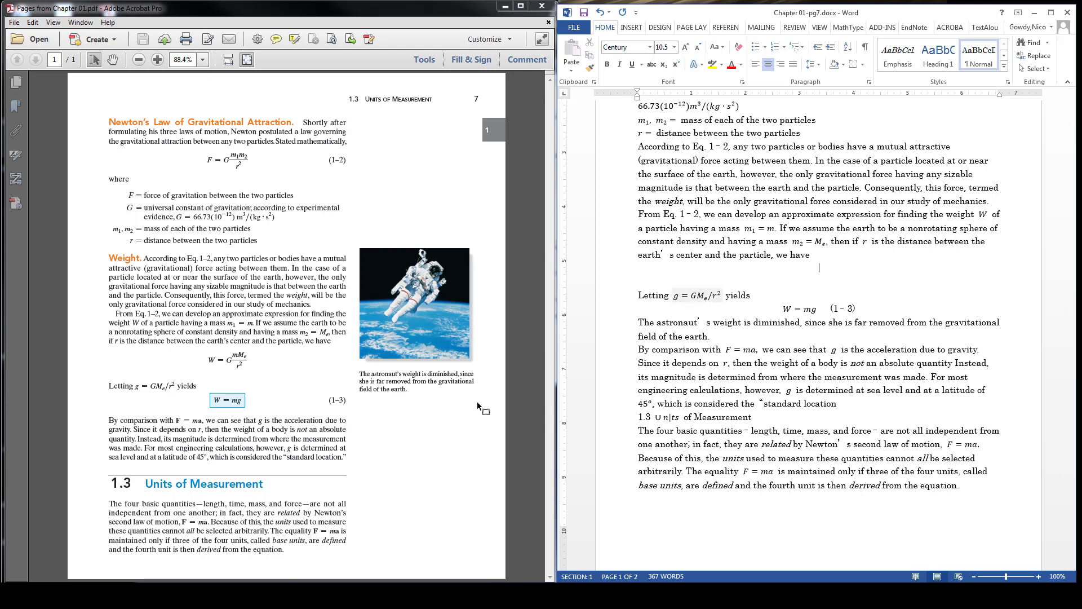
{"action": "left_click_drag", "start_coordinate": [479, 404], "coordinate": [355, 369]}
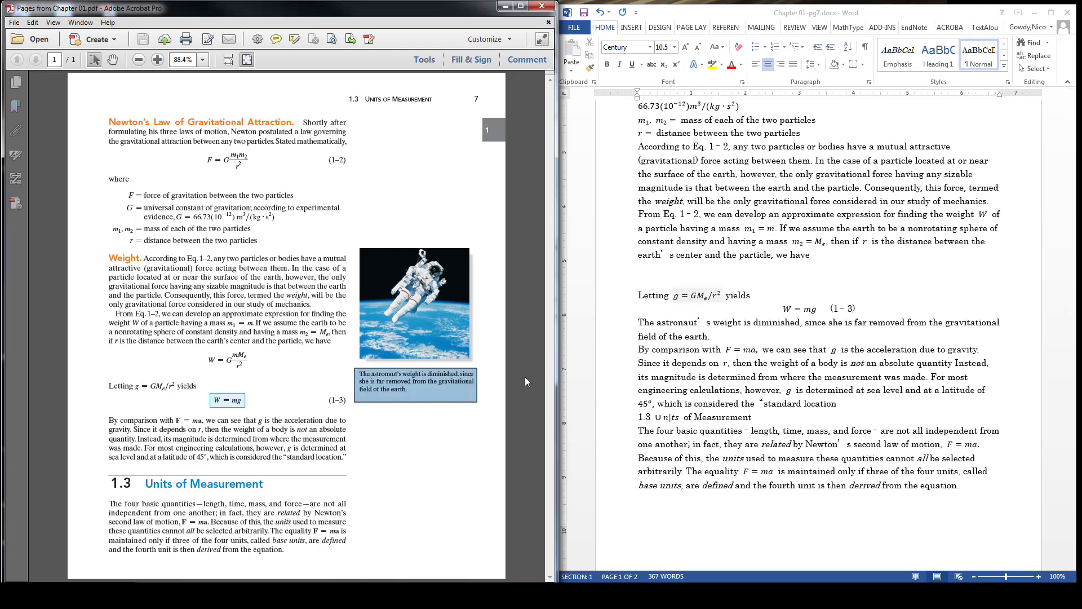
{"action": "left_click", "coordinate": [504, 379]}
{"action": "left_click", "coordinate": [725, 340]}
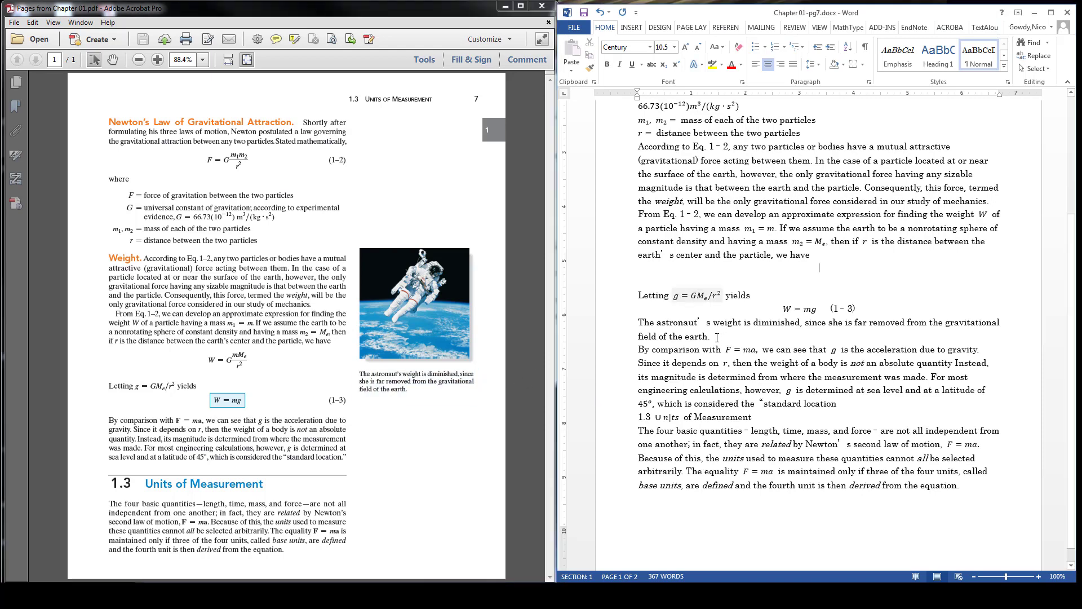
{"action": "triple_click", "coordinate": [722, 338]}
{"action": "key", "text": "Delete"}
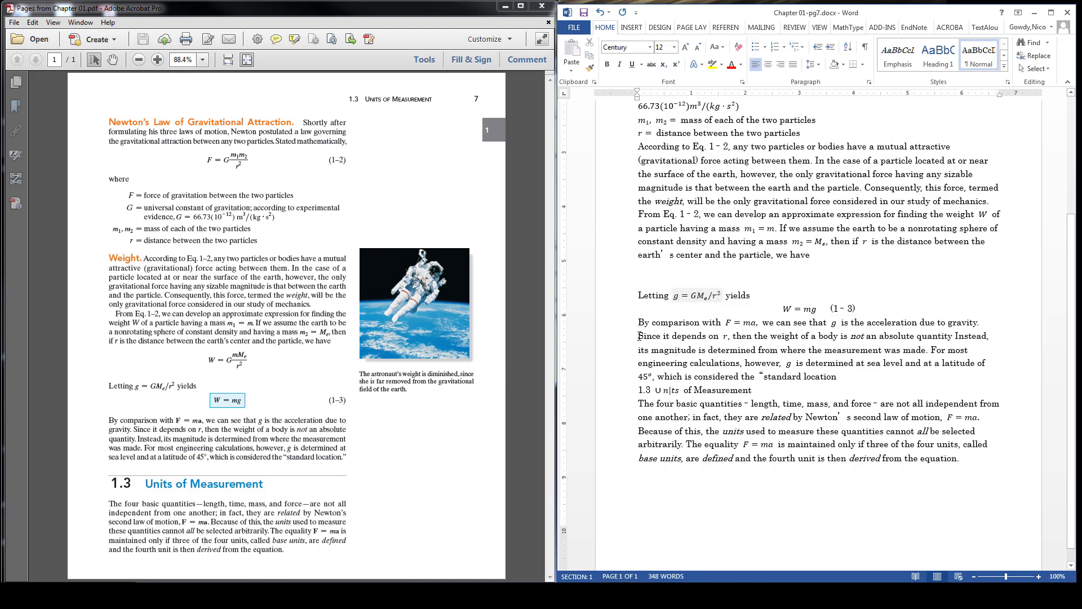
Scroll back to the top and highlight the F = G m1m2/r² equation in the PDF
{"action": "scroll", "coordinate": [624, 344], "scroll_direction": "up", "scroll_amount": 2}
{"action": "scroll", "coordinate": [625, 344], "scroll_direction": "up", "scroll_amount": 2}
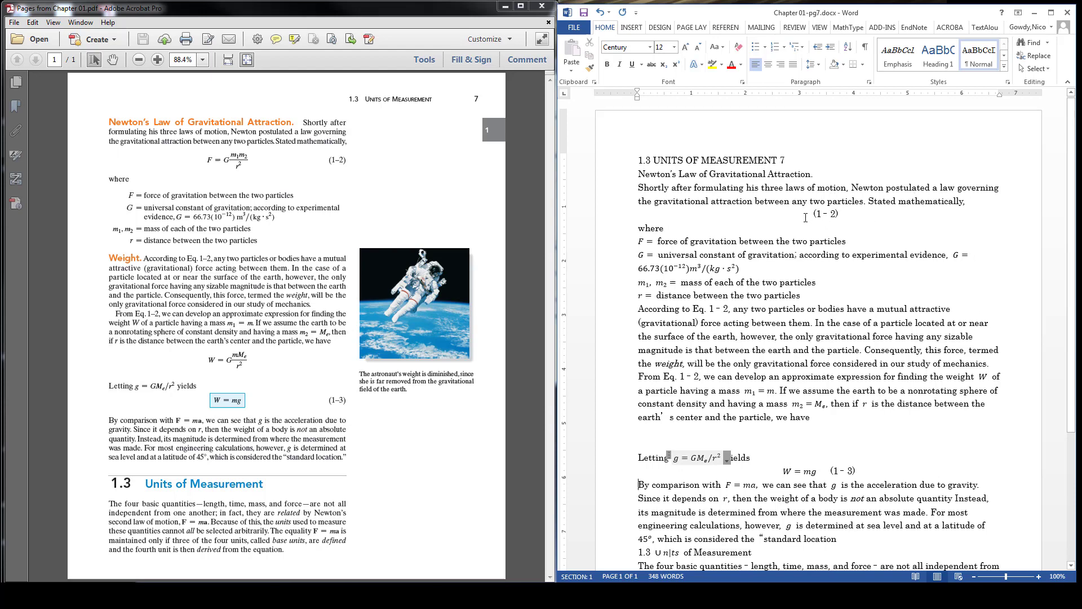
{"action": "left_click_drag", "start_coordinate": [266, 174], "coordinate": [198, 157]}
Start a new inline MathType equation just before the (1-2) label
{"action": "left_click", "coordinate": [783, 217]}
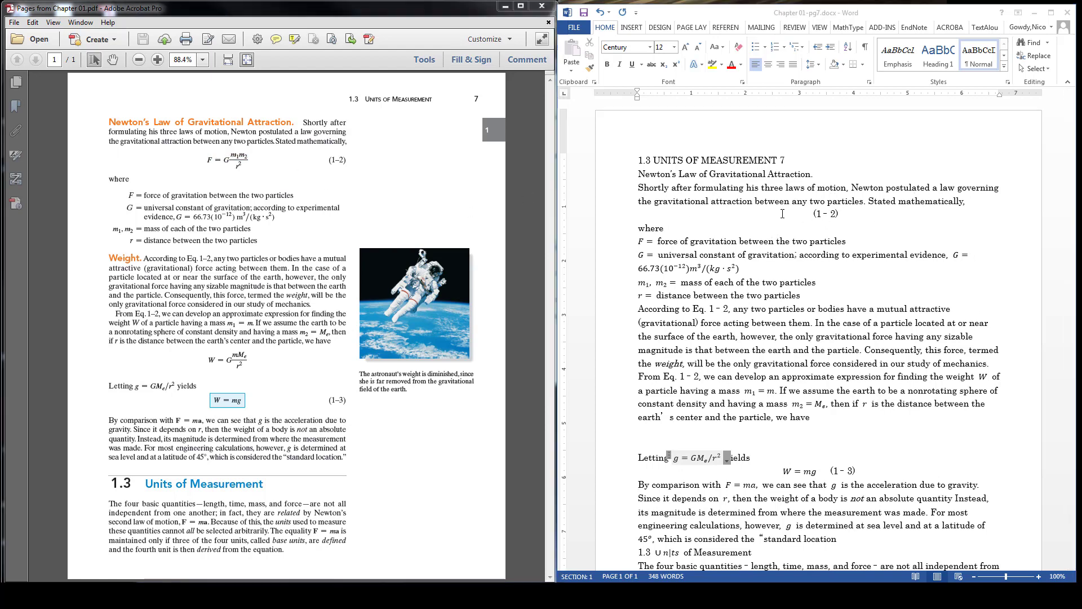
{"action": "left_click", "coordinate": [848, 27]}
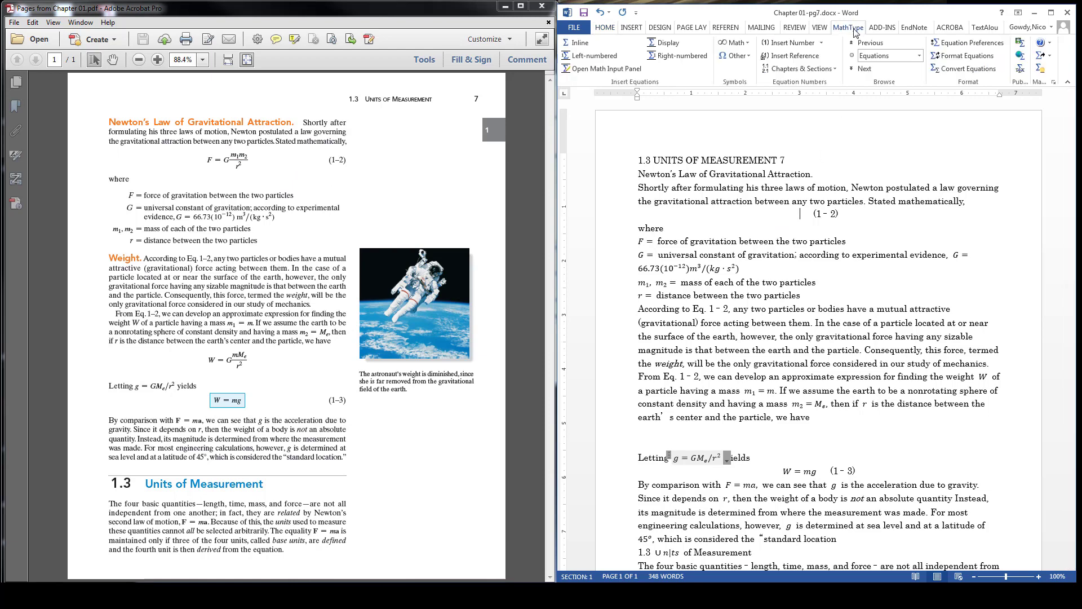
{"action": "left_click", "coordinate": [581, 45]}
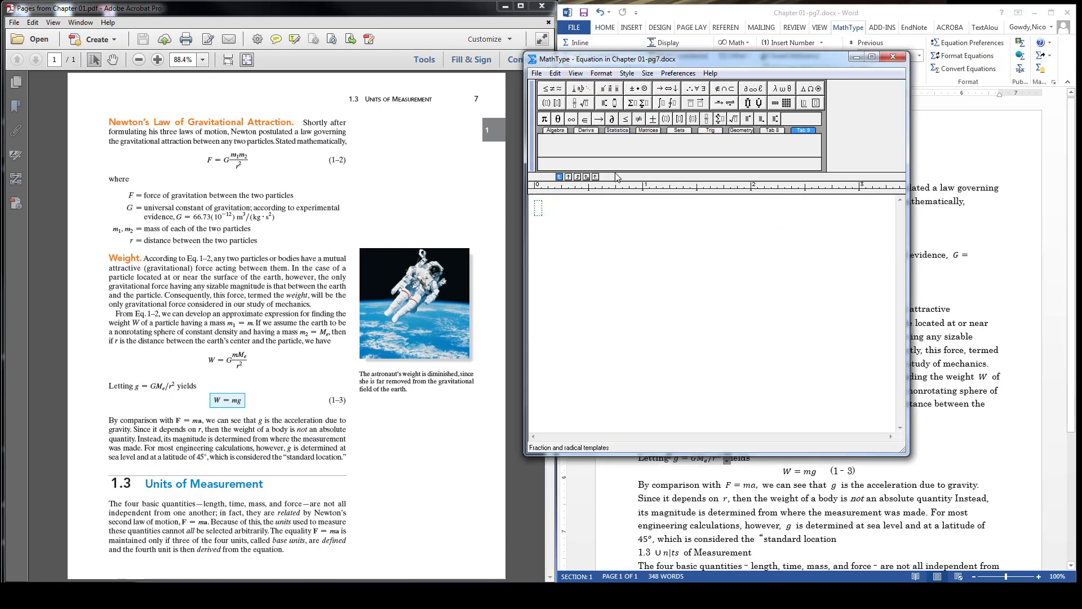
Type F = G followed by a fraction whose numerator is m₁m₂
{"action": "type", "text": "F = "}
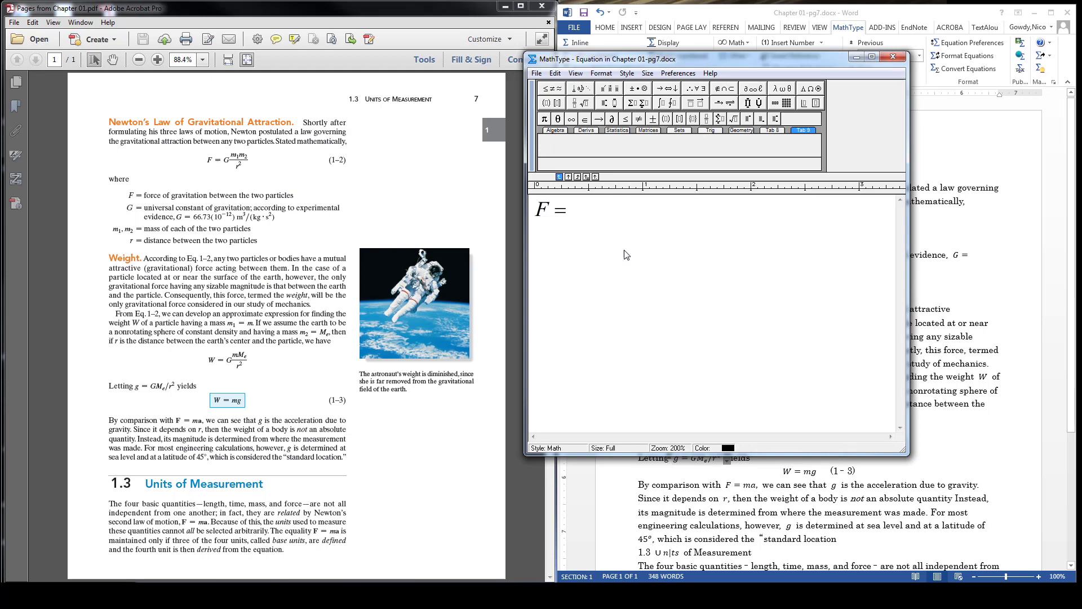
{"action": "type", "text": "G"}
{"action": "key", "text": "ctrl+f"}
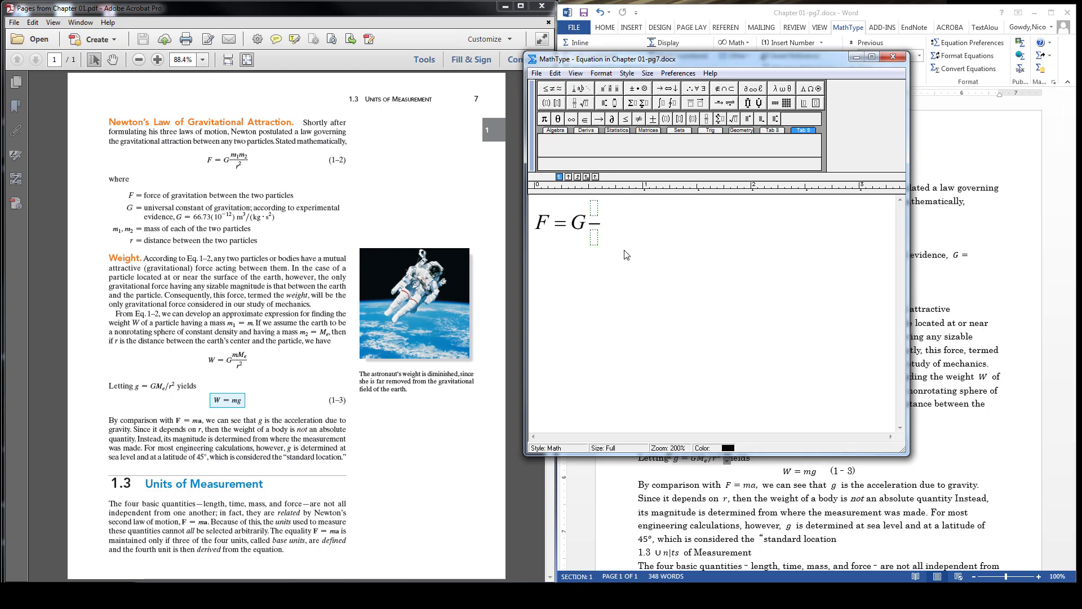
{"action": "type", "text": "m"}
{"action": "key", "text": "ctrl+l"}
{"action": "type", "text": "1"}
{"action": "key", "text": "Tab"}
{"action": "type", "text": "m"}
{"action": "key", "text": "ctrl+l"}
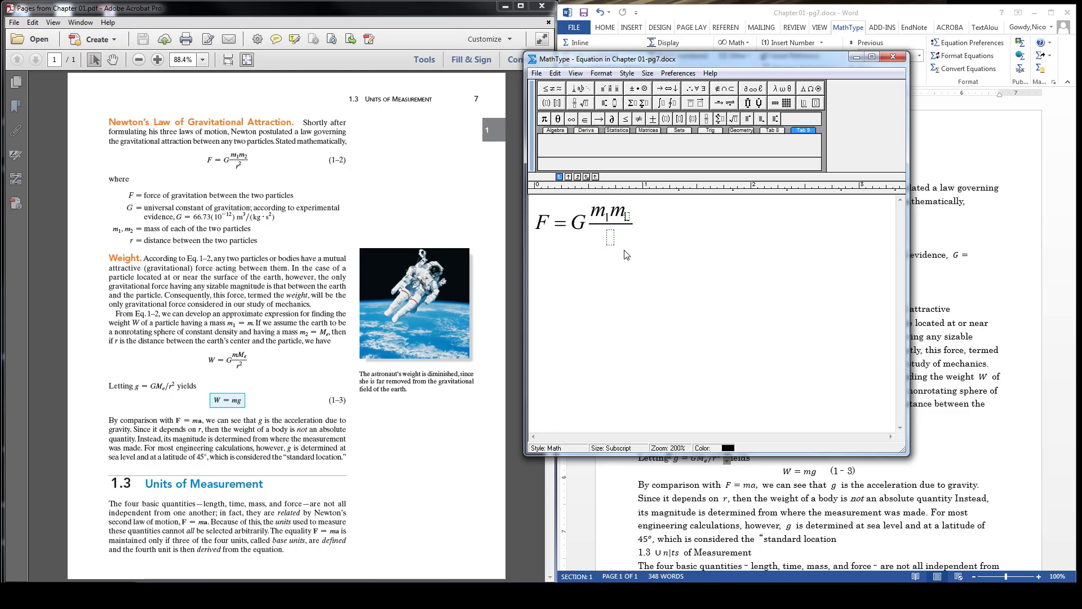
{"action": "type", "text": "2"}
Put r² in the denominator and insert the finished equation into Word
{"action": "key", "text": "Tab"}
{"action": "type", "text": "r"}
{"action": "key", "text": "ctrl+h"}
{"action": "type", "text": "2"}
{"action": "left_click", "coordinate": [893, 58]}
{"action": "left_click", "coordinate": [812, 222]}
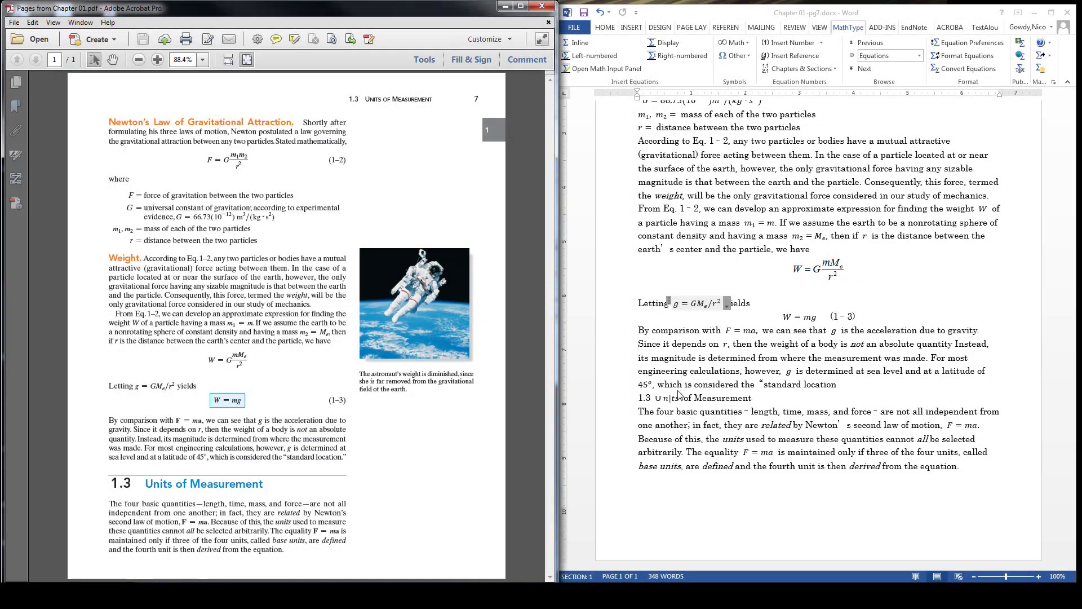
Replace the garbled 'Un|ts' equation in the 1.3 heading with the word 'Units'
{"action": "left_click_drag", "start_coordinate": [674, 396], "coordinate": [657, 400]}
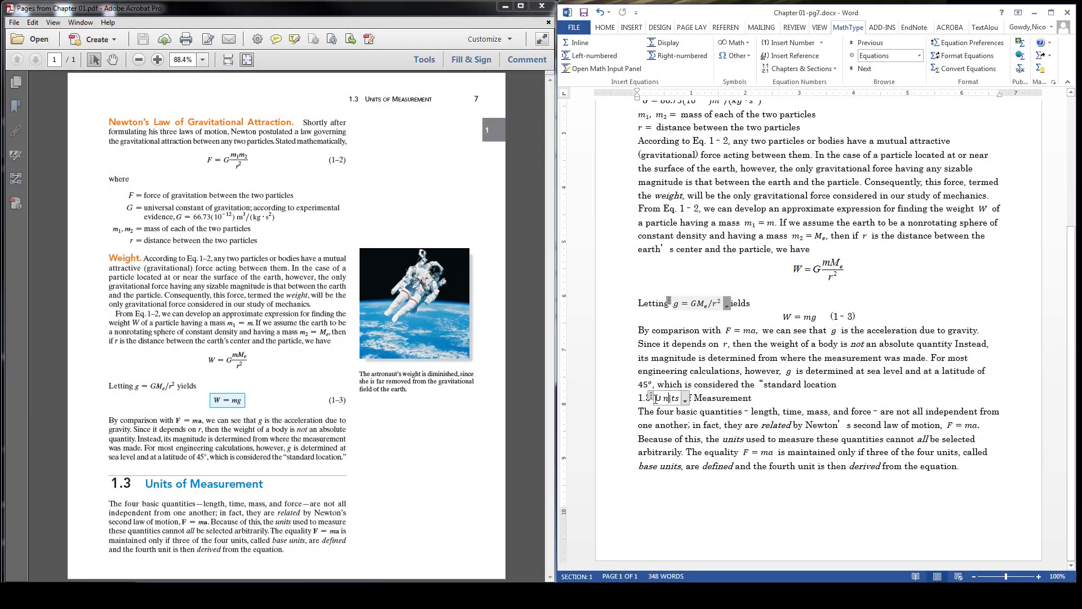
{"action": "key", "text": "BackSpace"}
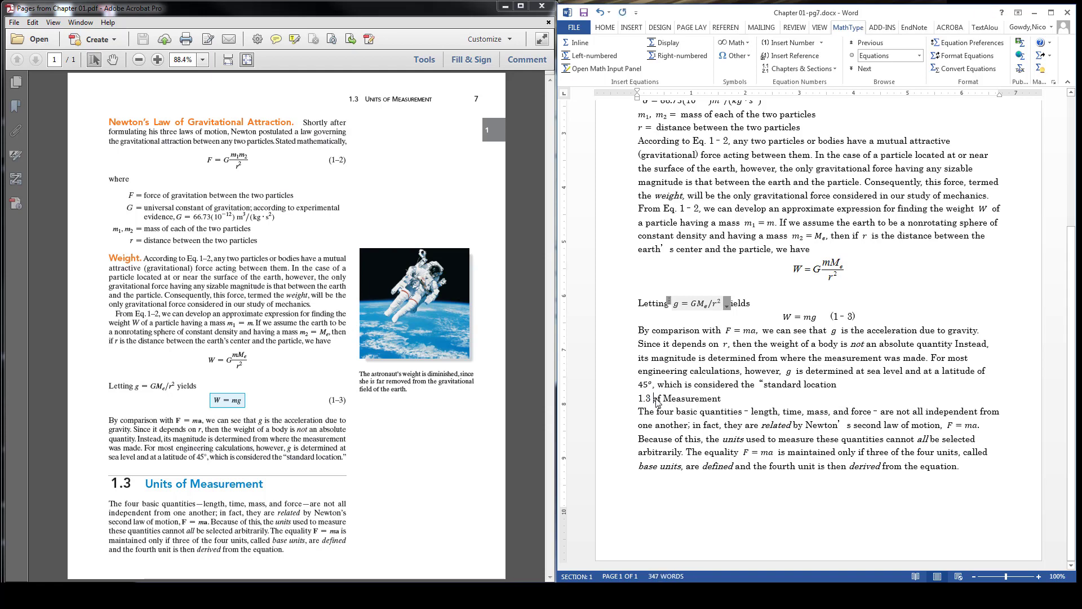
{"action": "type", "text": "Units"}
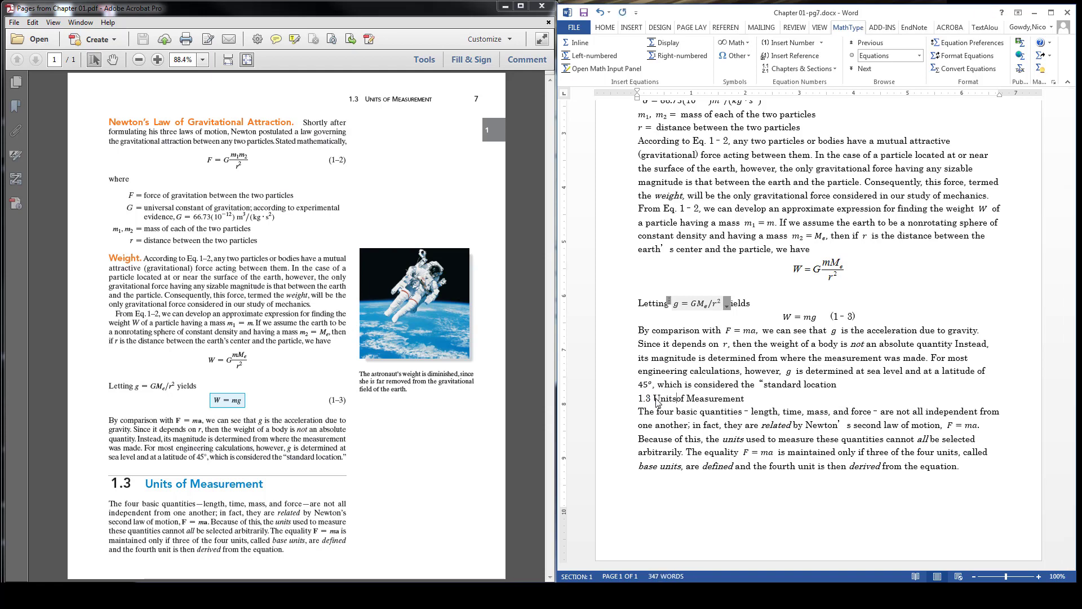